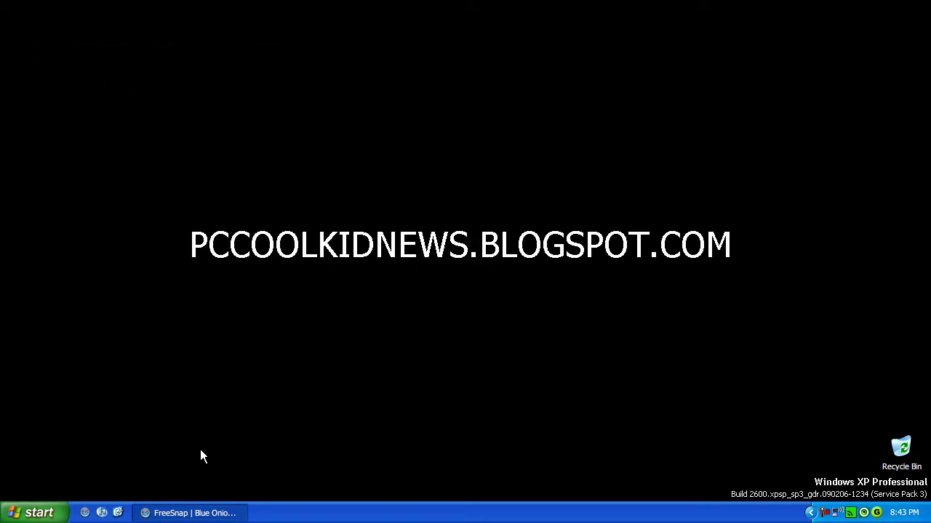
# Step: Bring the FreeSnap page forward, read its description and key list, and view its address
pyautogui.click(193, 513)
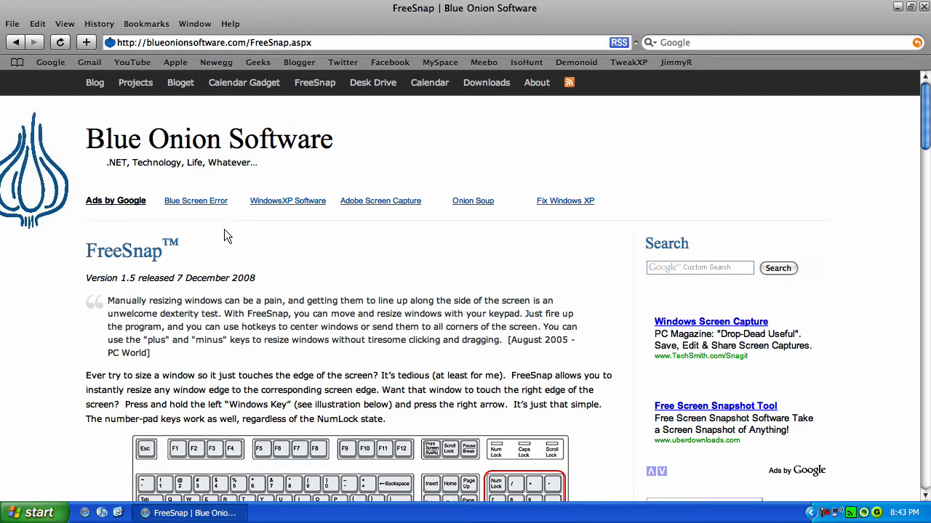
pyautogui.scroll(-1, 224, 236)
pyautogui.scroll(-1, 224, 236)
pyautogui.scroll(-1, 224, 236)
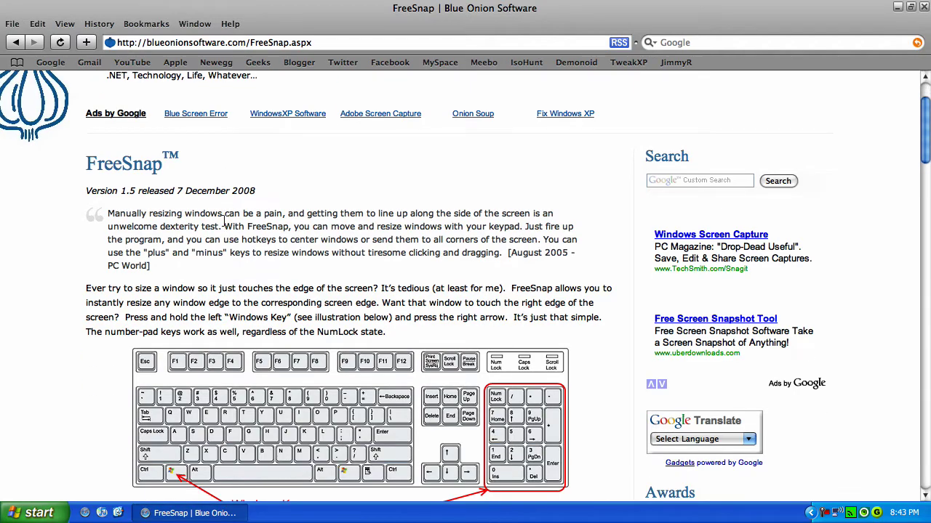
pyautogui.scroll(-2, 223, 217)
pyautogui.scroll(-1, 224, 202)
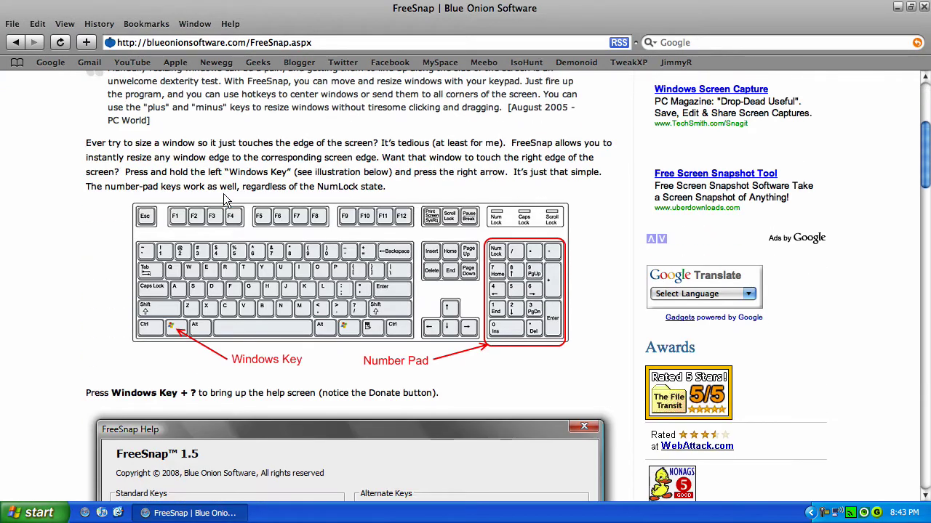
pyautogui.scroll(5, 223, 191)
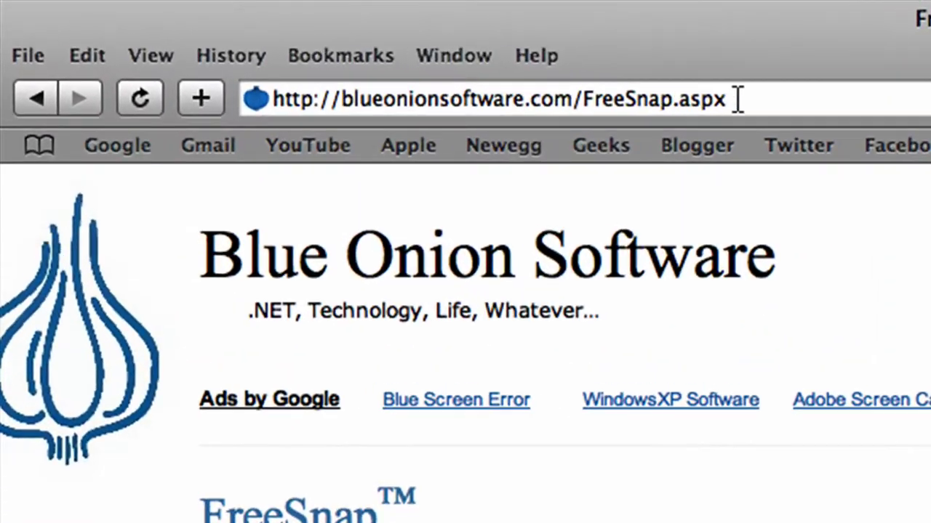
pyautogui.click(301, 42)
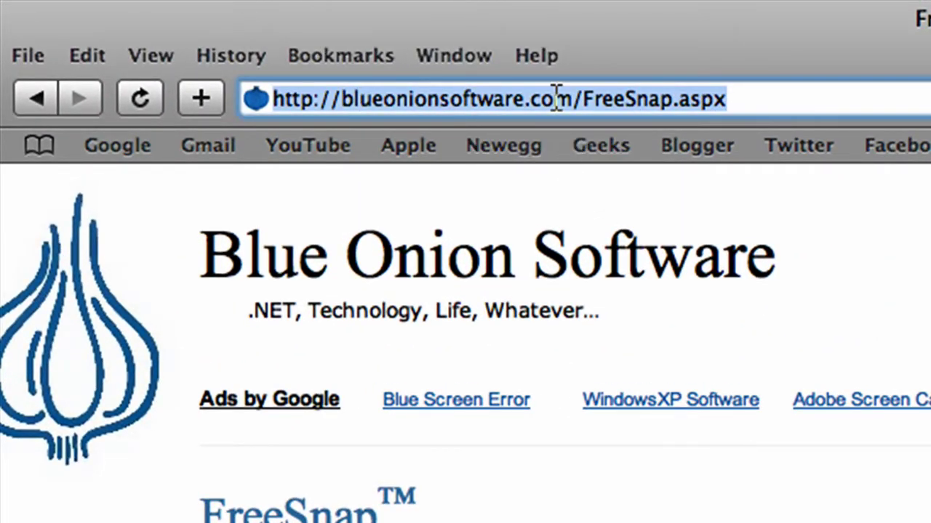
pyautogui.click(523, 450)
# Step: Scroll past the shortcut list and configuration options down to the Download (1.8MB) link
pyautogui.scroll(-5, 523, 450)
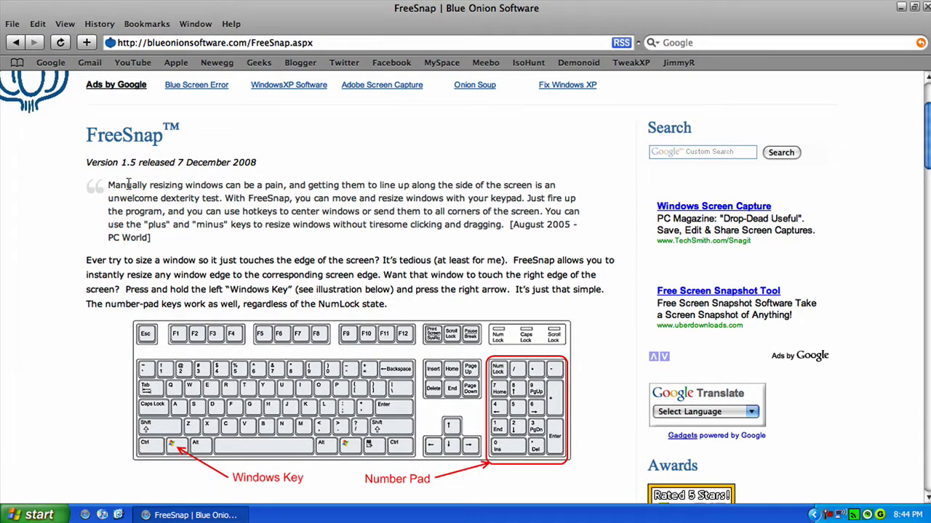
pyautogui.scroll(-2, 146, 192)
pyautogui.scroll(-3, 146, 189)
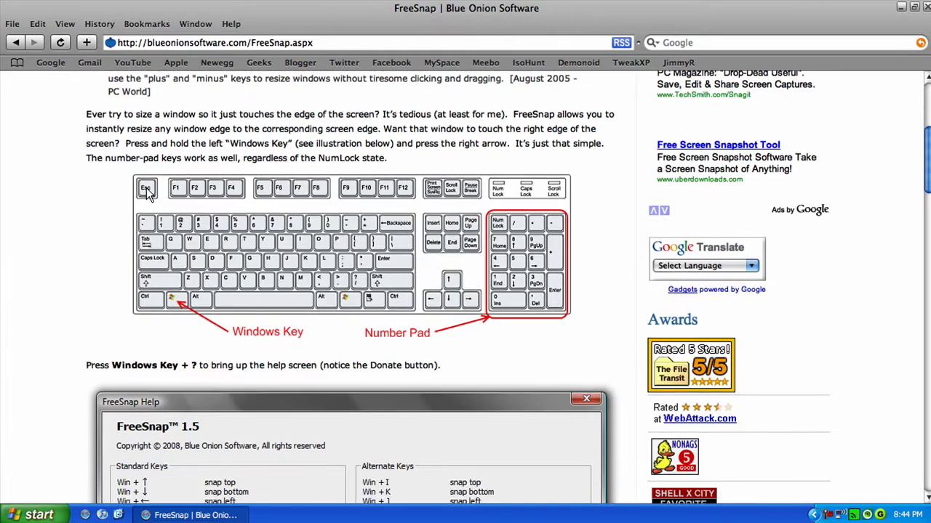
pyautogui.scroll(-3, 146, 189)
pyautogui.scroll(-4, 276, 178)
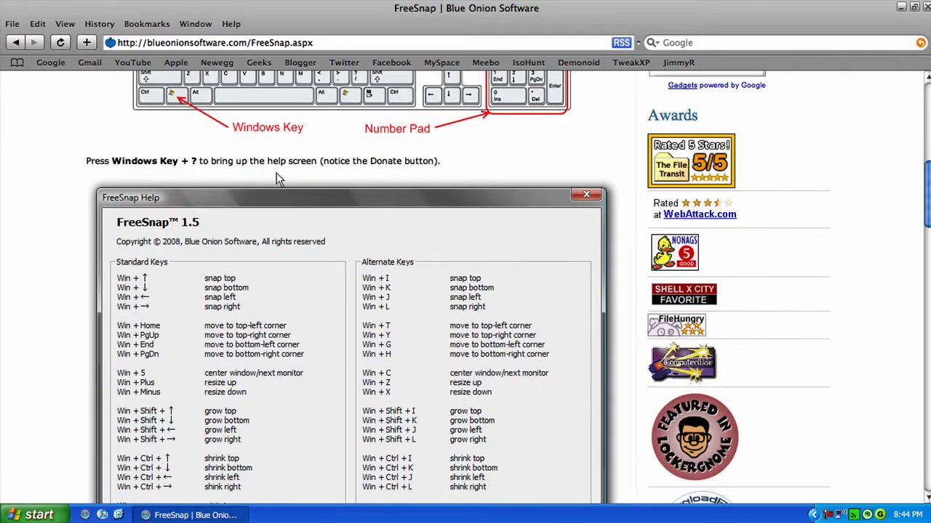
pyautogui.scroll(3, 277, 178)
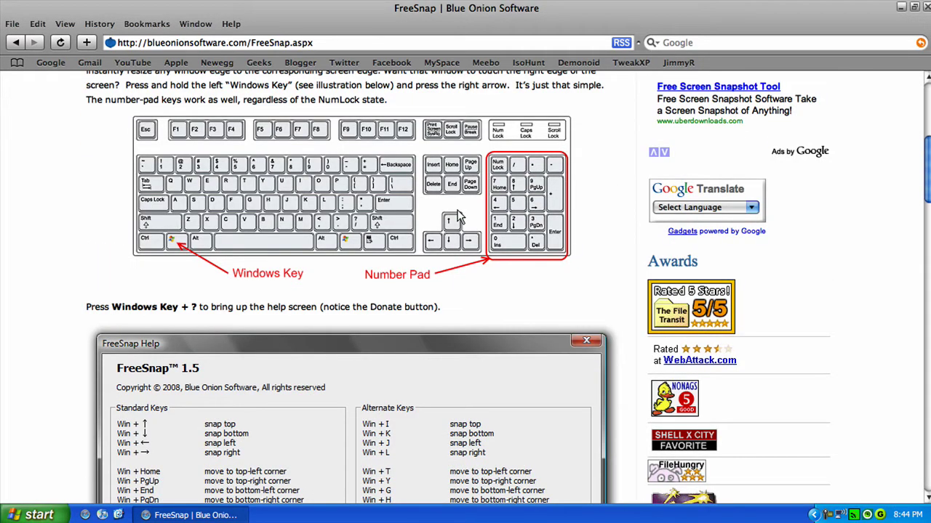
pyautogui.scroll(-3, 457, 217)
pyautogui.scroll(-5, 451, 213)
pyautogui.scroll(-5, 447, 211)
pyautogui.scroll(-2, 445, 209)
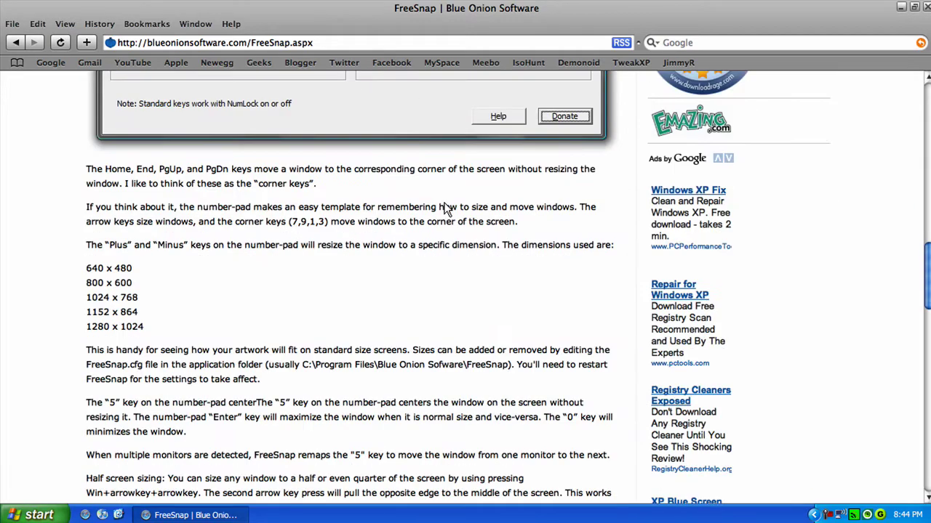
pyautogui.scroll(-6, 445, 209)
pyautogui.scroll(-4, 443, 208)
pyautogui.scroll(-3, 442, 208)
pyautogui.scroll(-2, 446, 209)
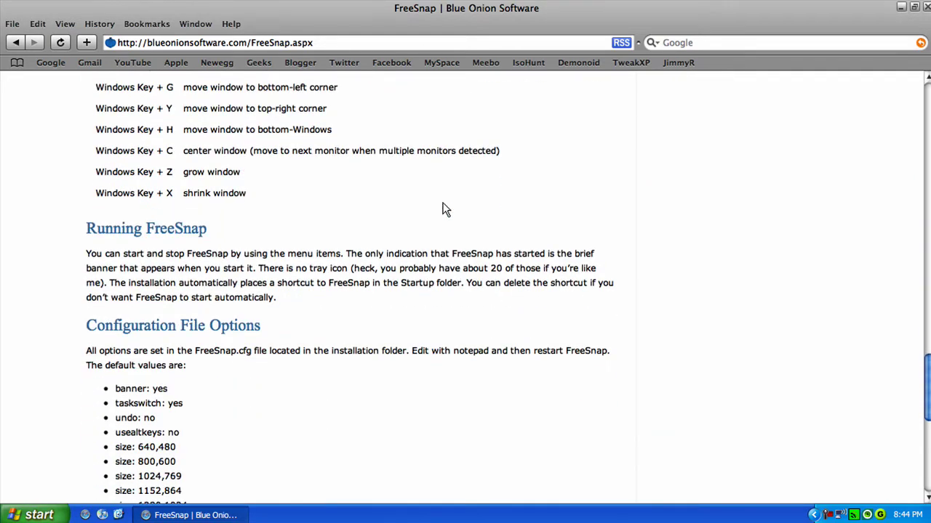
pyautogui.scroll(-2, 293, 174)
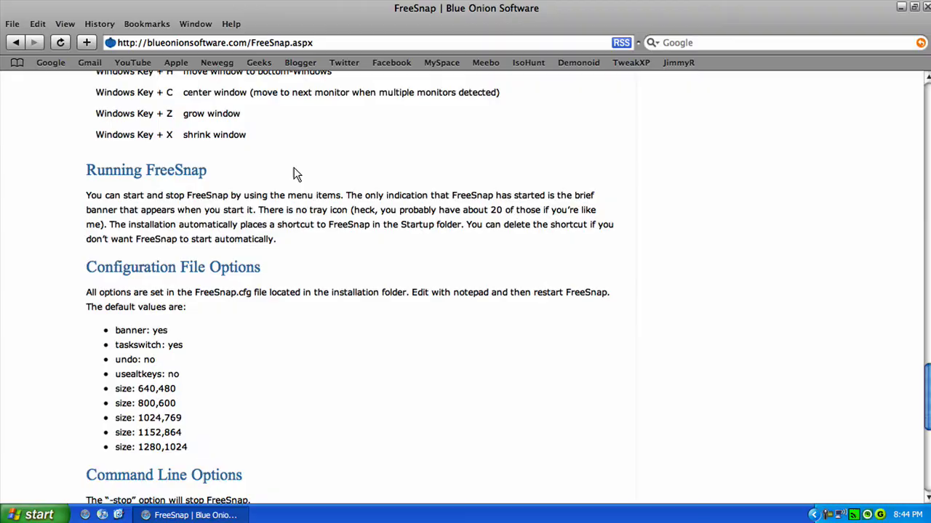
pyautogui.scroll(-3, 293, 168)
pyautogui.scroll(-5, 293, 167)
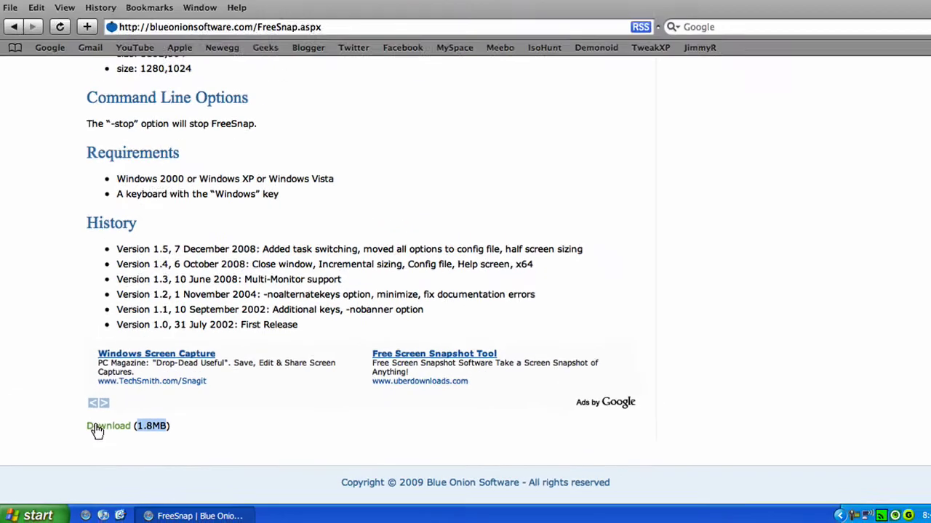
# Step: Follow the Download (1.8MB) link to the FreeSnap 1.5 32-bit, 64-bit and source entries
pyautogui.click(149, 272)
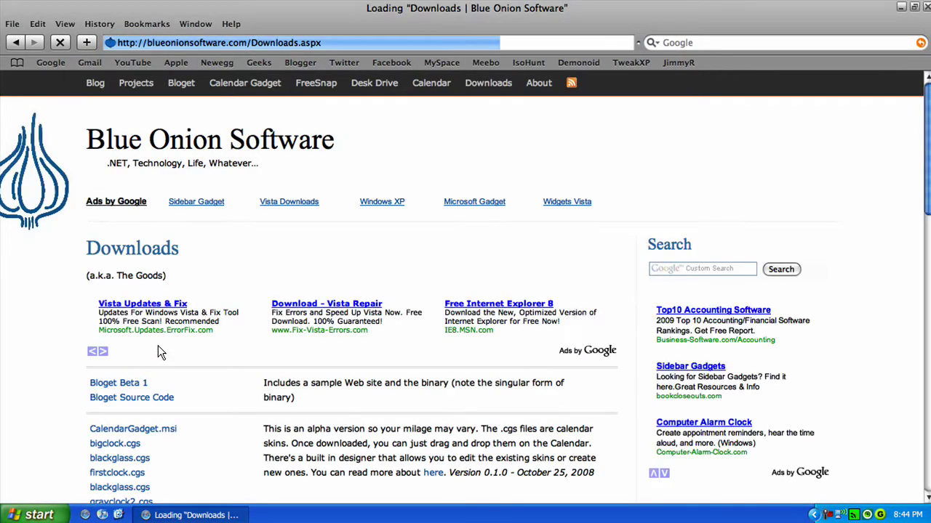
pyautogui.scroll(-4, 159, 346)
pyautogui.scroll(-2, 159, 345)
pyautogui.scroll(-2, 159, 345)
pyautogui.scroll(-3, 159, 345)
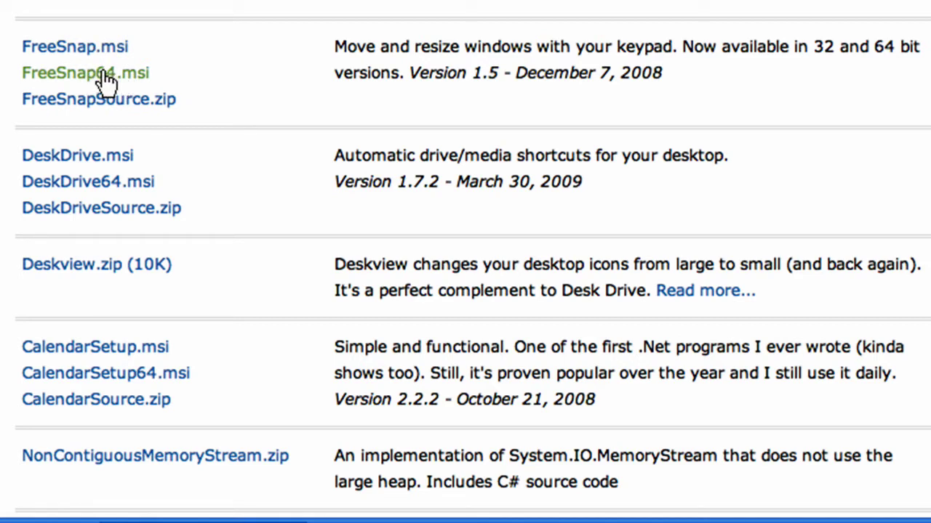
# Step: Download and save FreeSnap.msi past the security warning, then close the Downloads list
pyautogui.click(94, 46)
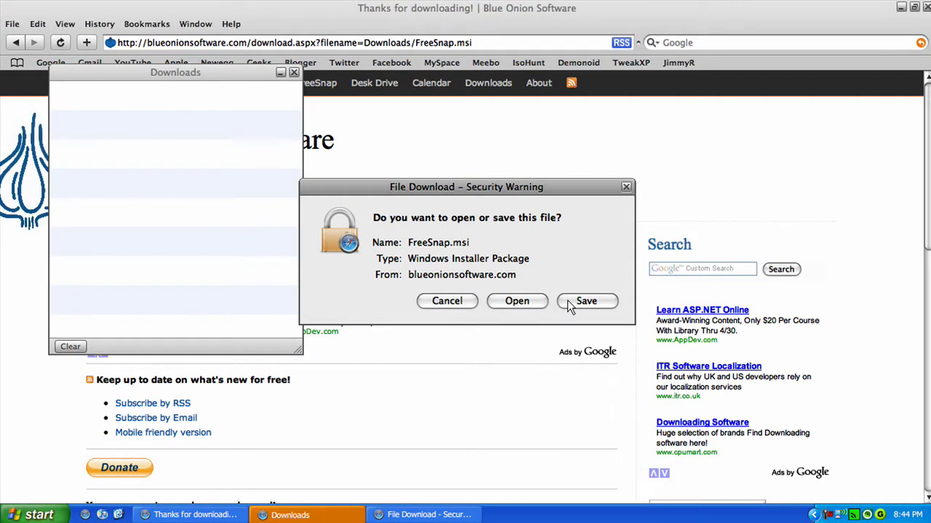
pyautogui.click(569, 303)
pyautogui.click(422, 330)
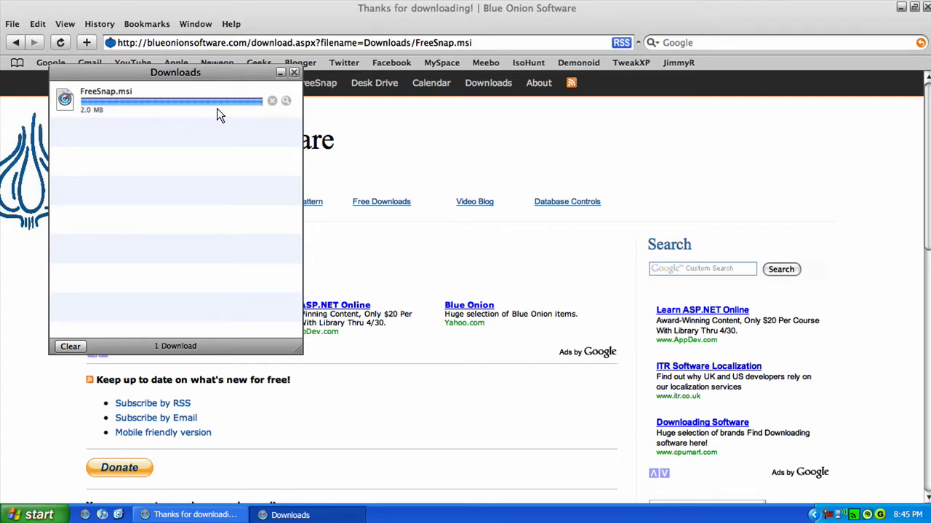
pyautogui.click(294, 73)
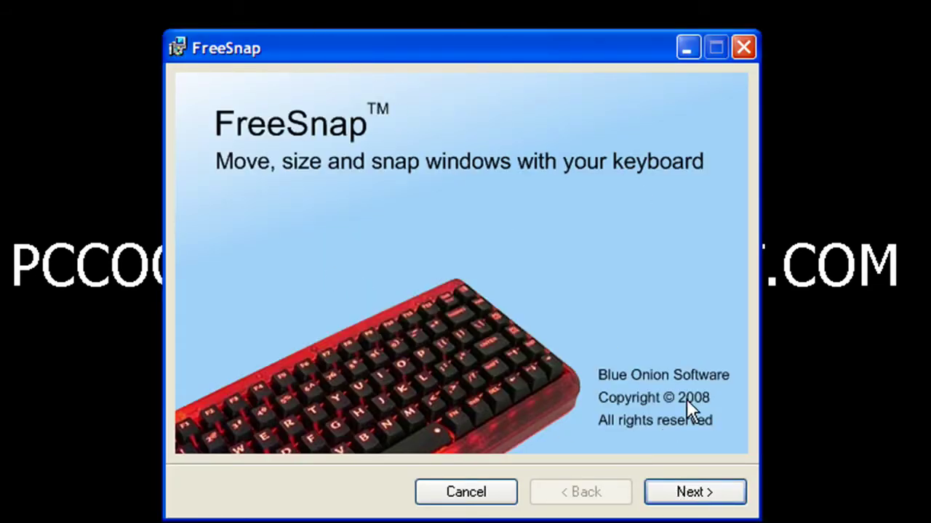
# Step: Accept the license and install FreeSnap into the default Blue Onion Software\FreeSnap folder
pyautogui.click(691, 491)
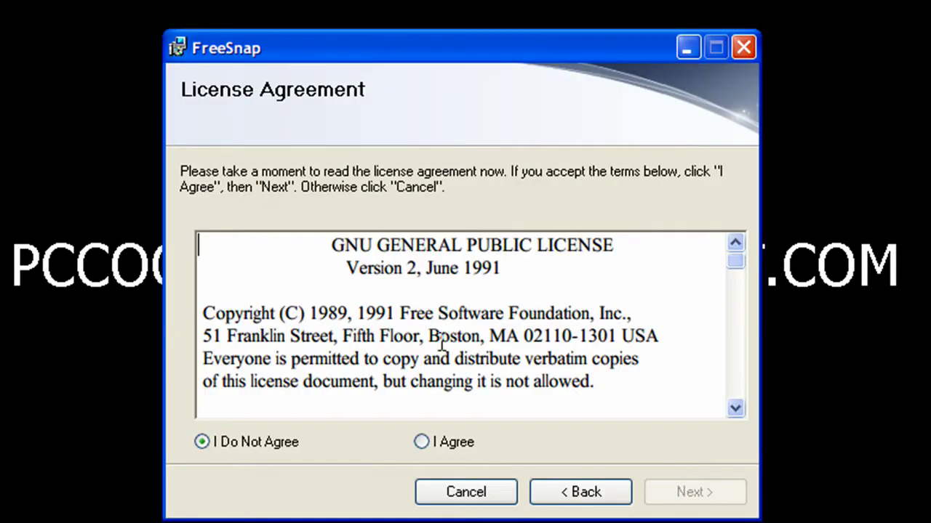
pyautogui.click(447, 442)
pyautogui.click(694, 493)
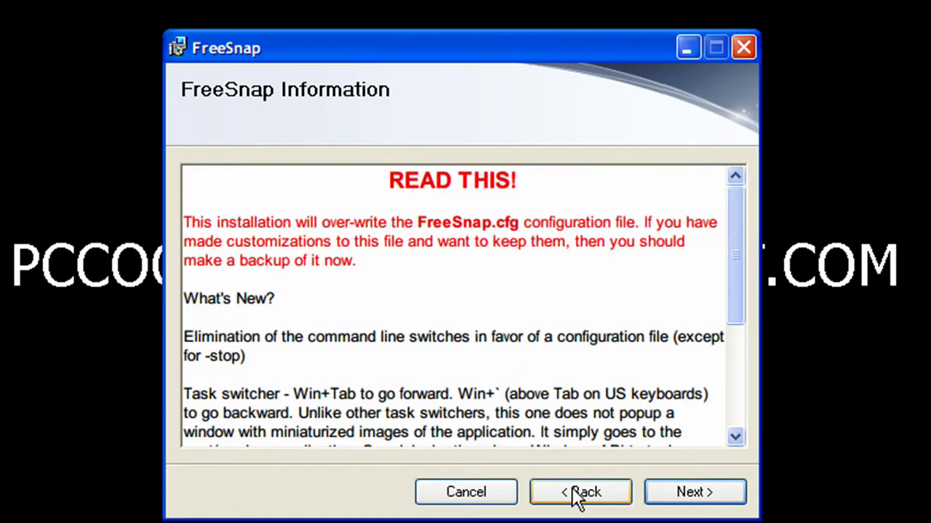
pyautogui.click(666, 499)
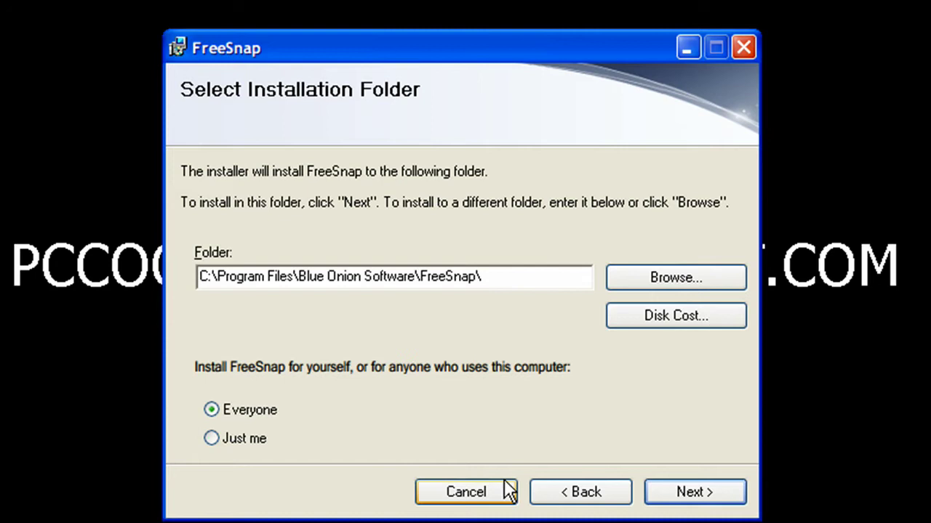
pyautogui.click(698, 495)
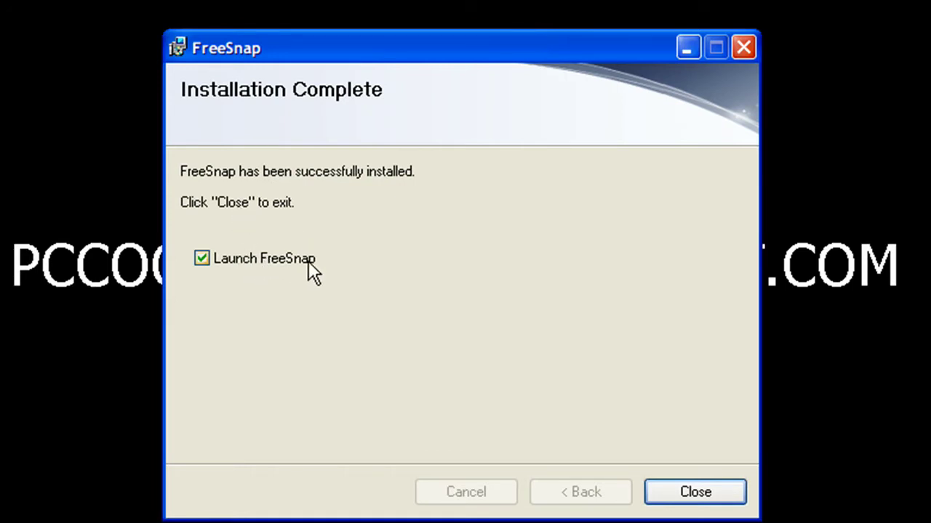
pyautogui.click(672, 494)
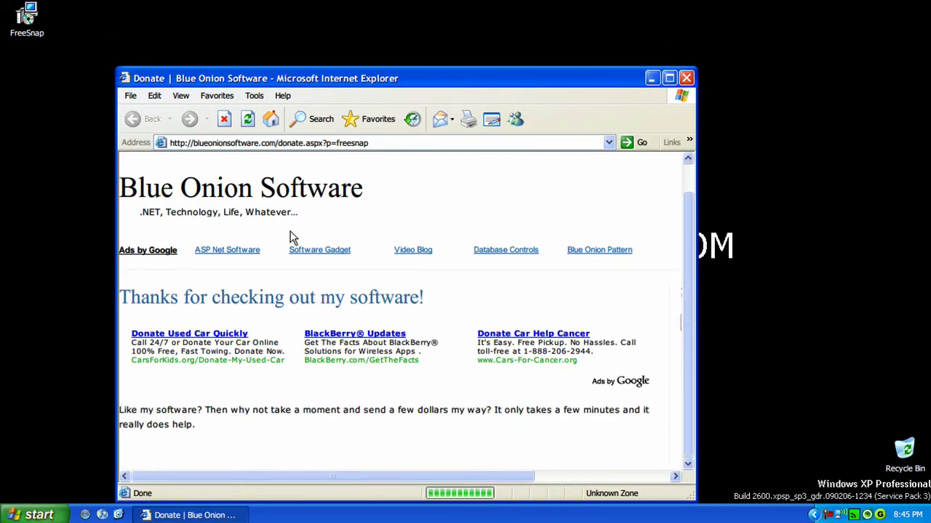
# Step: Glance over the Blue Onion Software donation page and close Internet Explorer
pyautogui.scroll(-2, 291, 236)
pyautogui.scroll(-5, 291, 241)
pyautogui.scroll(5, 290, 241)
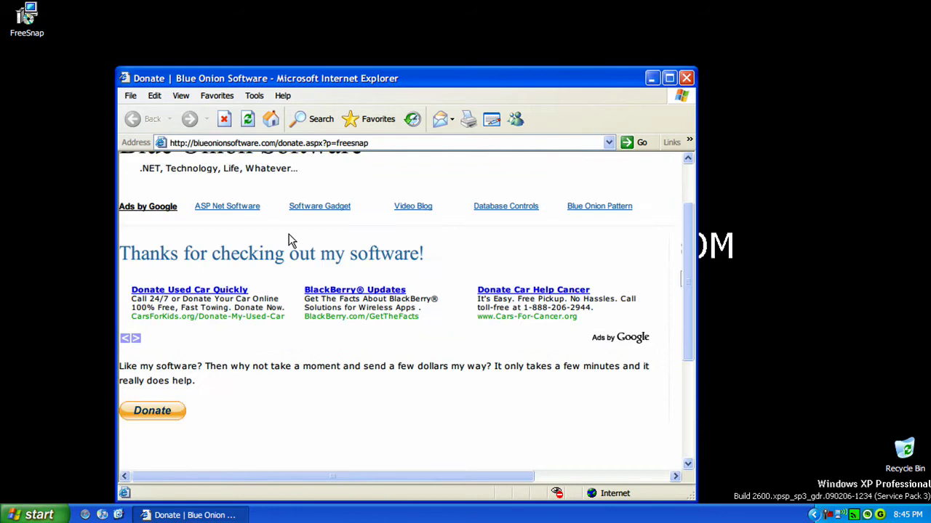
pyautogui.scroll(2, 290, 241)
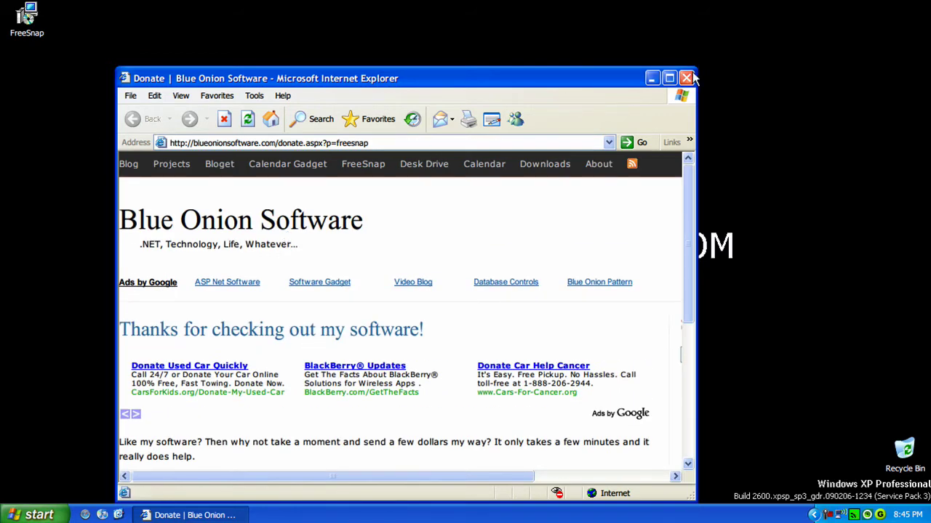
pyautogui.click(687, 78)
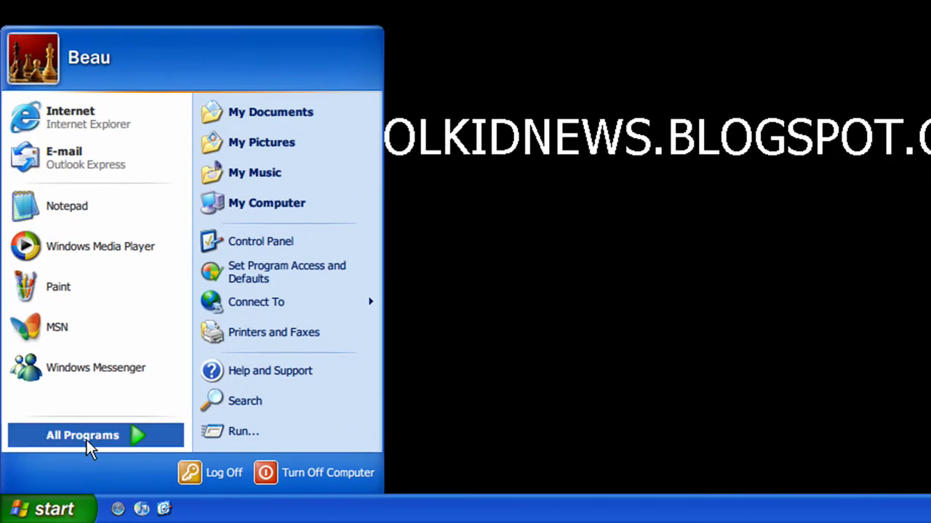
# Step: Copy the Start FreeSnap and Stop FreeSnap shortcuts from the Start menu folder to the desktop
pyautogui.click(86, 439)
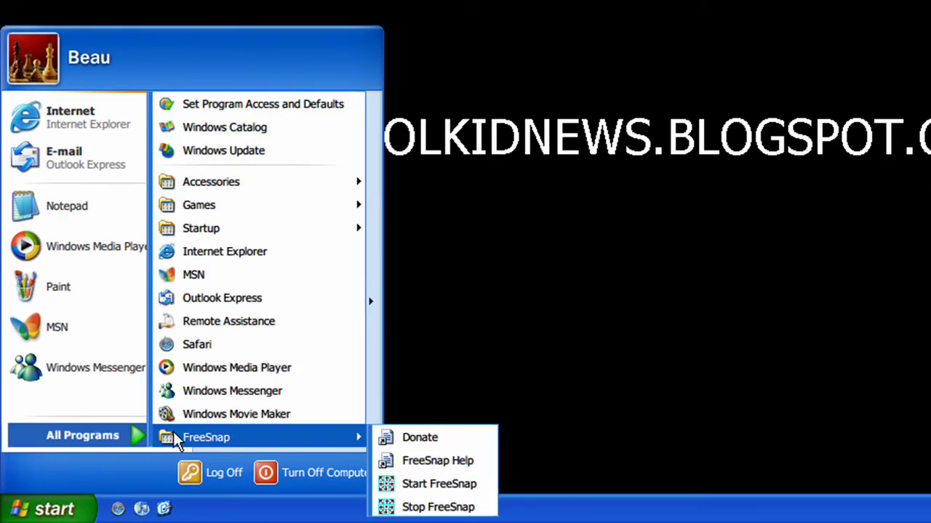
pyautogui.rightClick(204, 439)
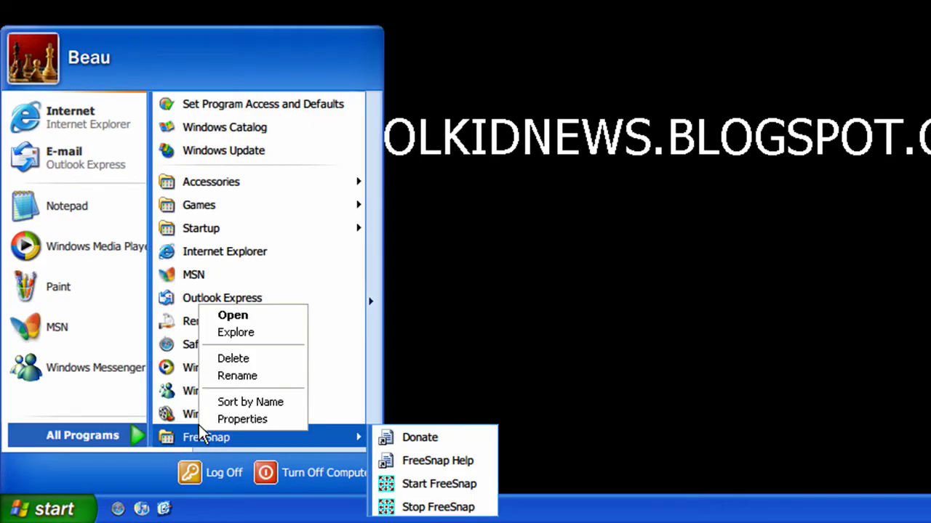
pyautogui.click(234, 333)
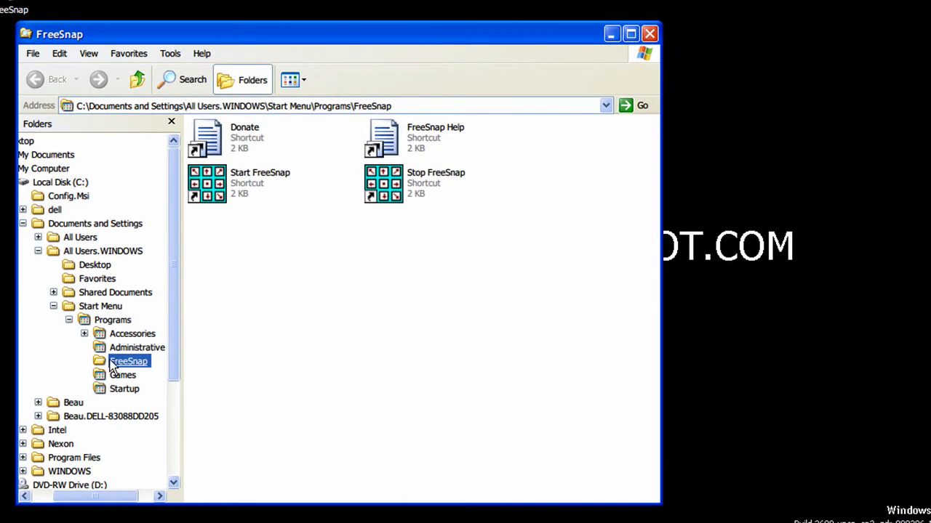
pyautogui.moveTo(123, 366); pyautogui.dragTo(732, 275)
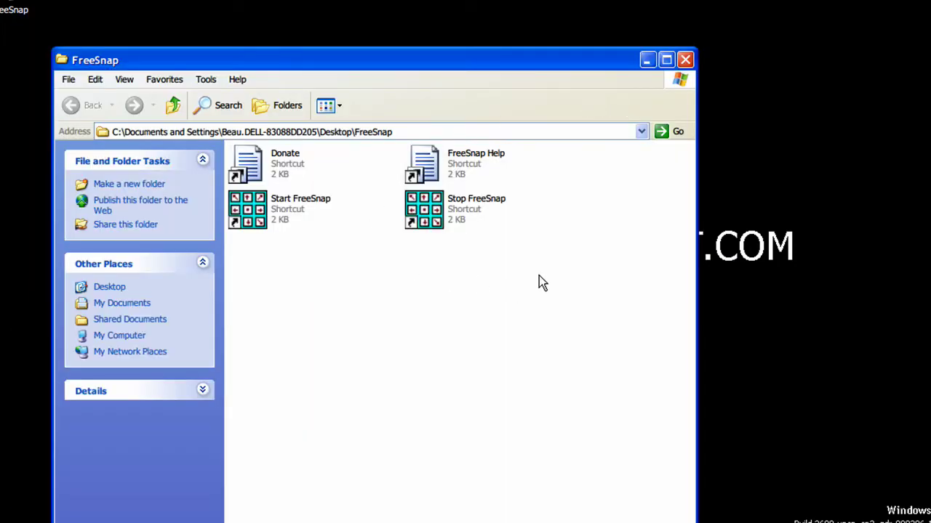
pyautogui.moveTo(538, 277); pyautogui.dragTo(276, 207)
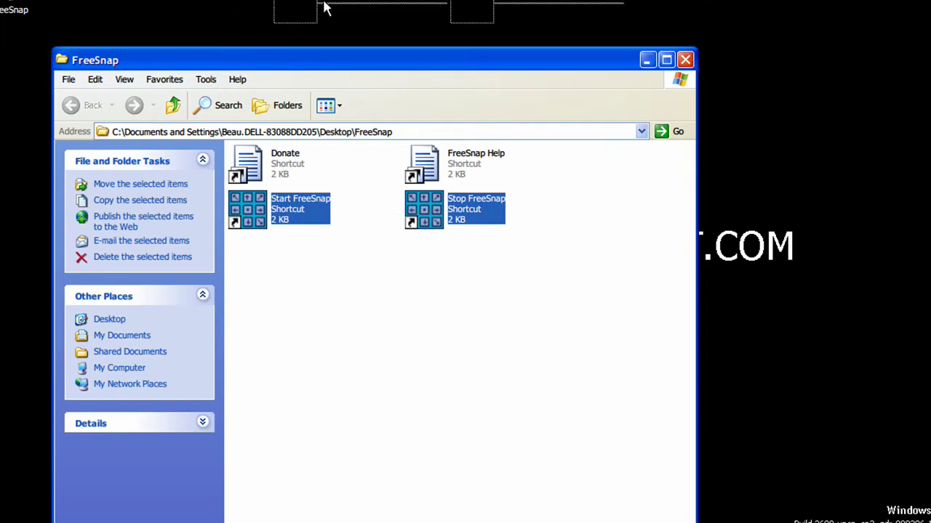
pyautogui.moveTo(322, 4); pyautogui.dragTo(378, 15)
pyautogui.click(685, 60)
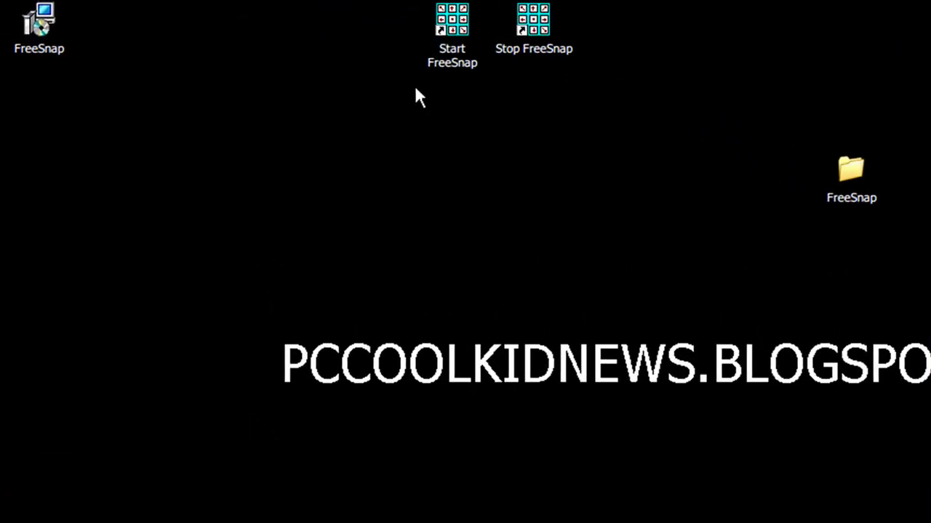
# Step: Launch FreeSnap via Start FreeSnap and move the FreeSnap folder beside Stop FreeSnap
pyautogui.click(522, 22)
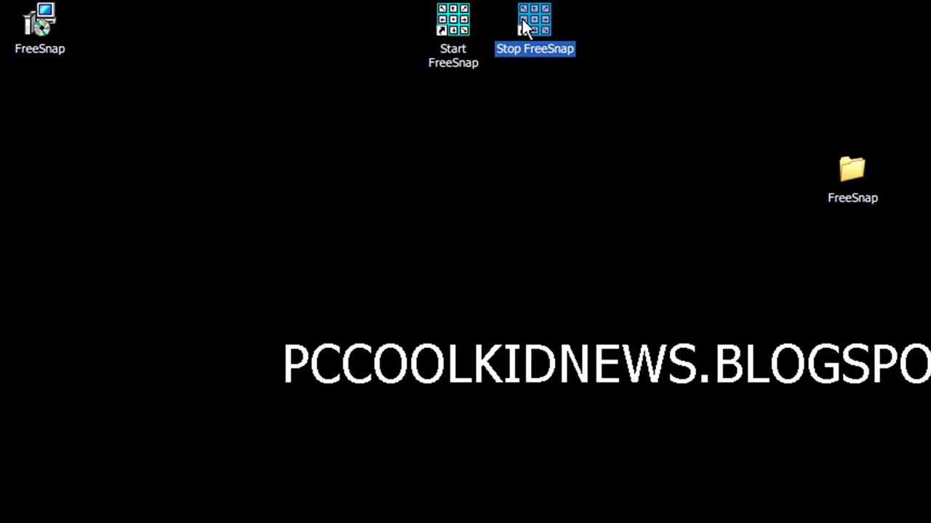
pyautogui.click(531, 142)
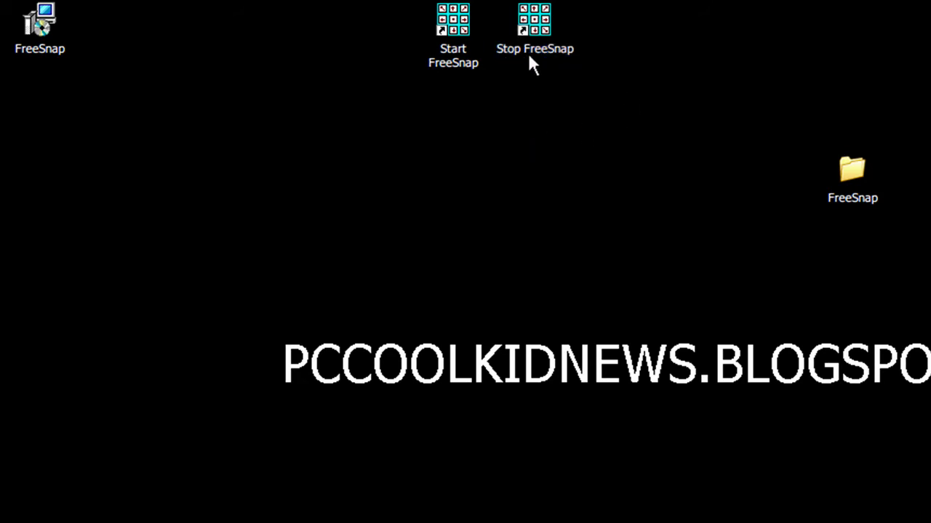
pyautogui.rightClick(450, 22)
pyautogui.click(469, 27)
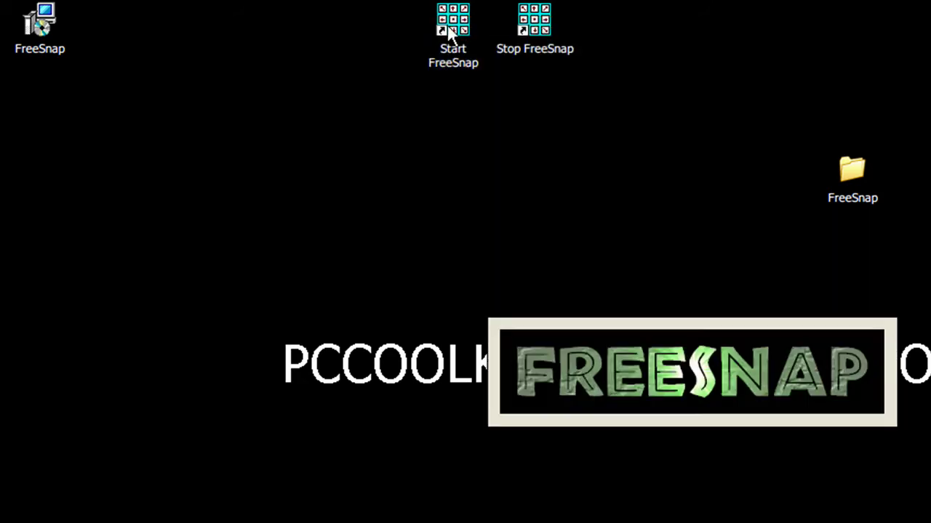
pyautogui.click(440, 64)
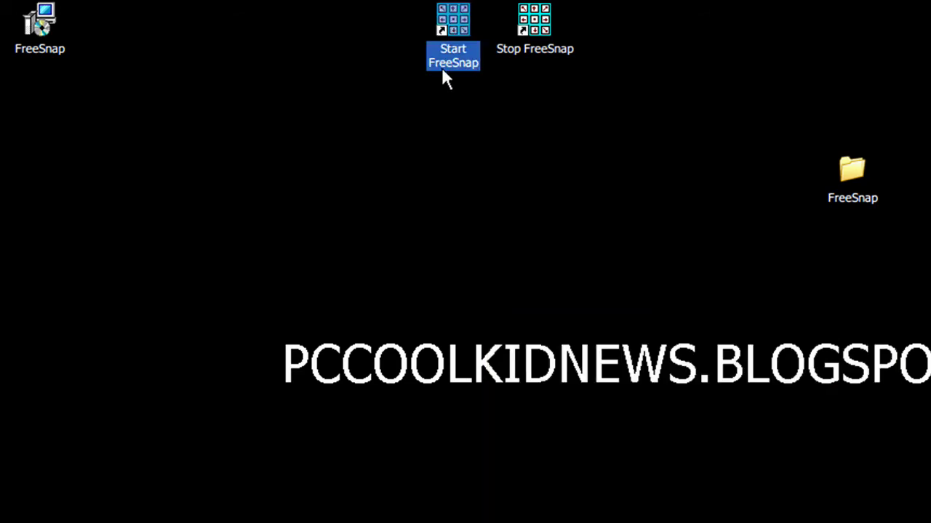
pyautogui.moveTo(866, 171); pyautogui.dragTo(736, 79)
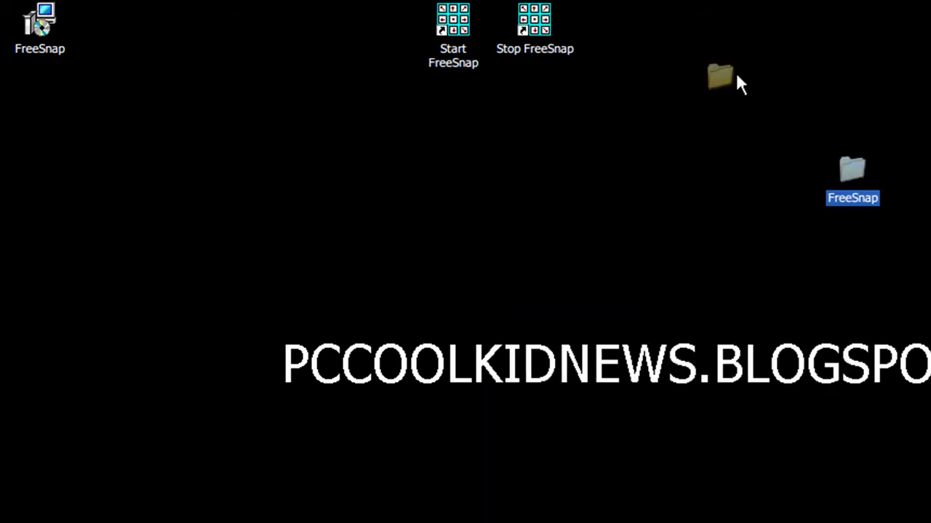
pyautogui.moveTo(630, 29); pyautogui.dragTo(629, 31)
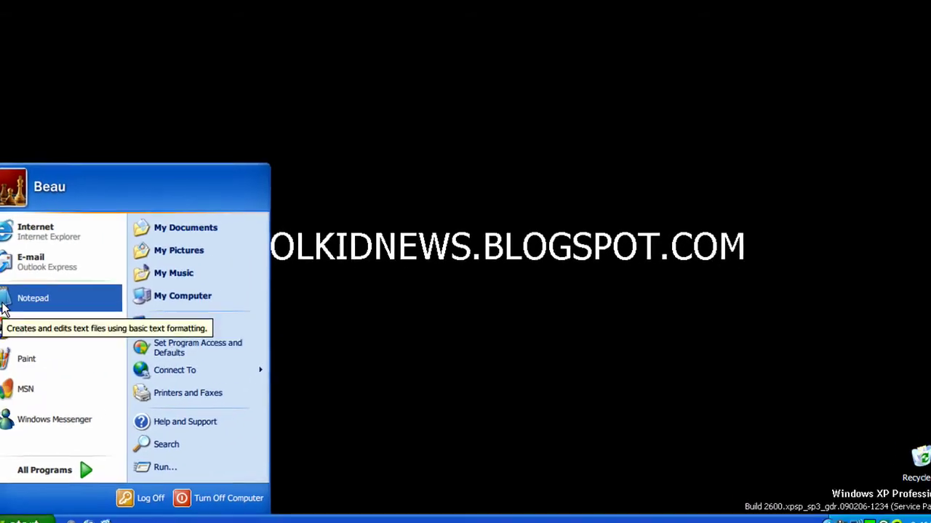
# Step: Open four blank Notepad windows from the Start menu and tile two into the top quarters
pyautogui.click(21, 306)
pyautogui.press('super')
pyautogui.click(40, 297)
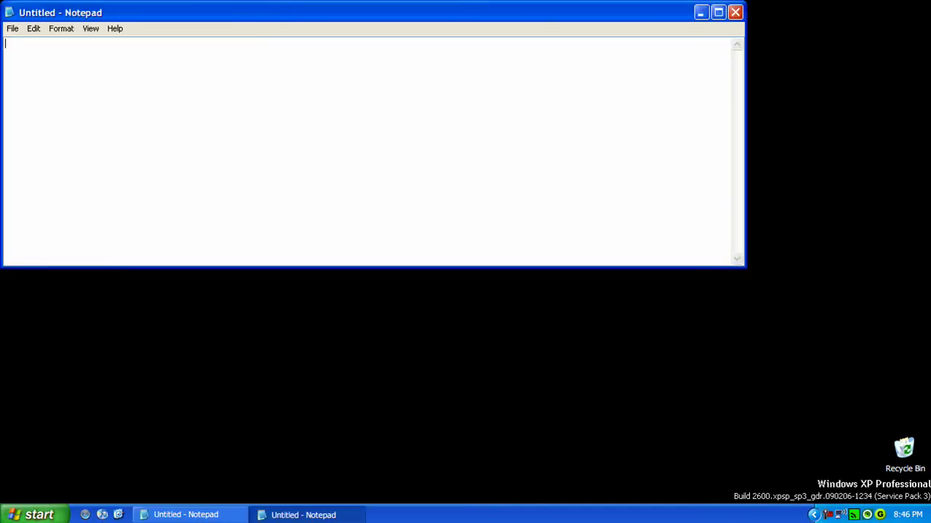
pyautogui.press('super')
pyautogui.click(73, 295)
pyautogui.press('super')
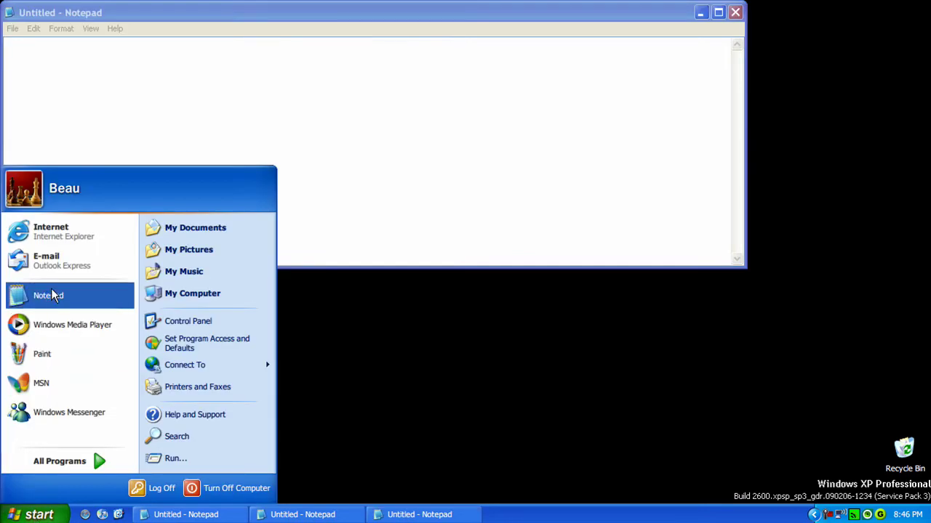
pyautogui.click(51, 291)
pyautogui.moveTo(259, 5); pyautogui.dragTo(276, 24)
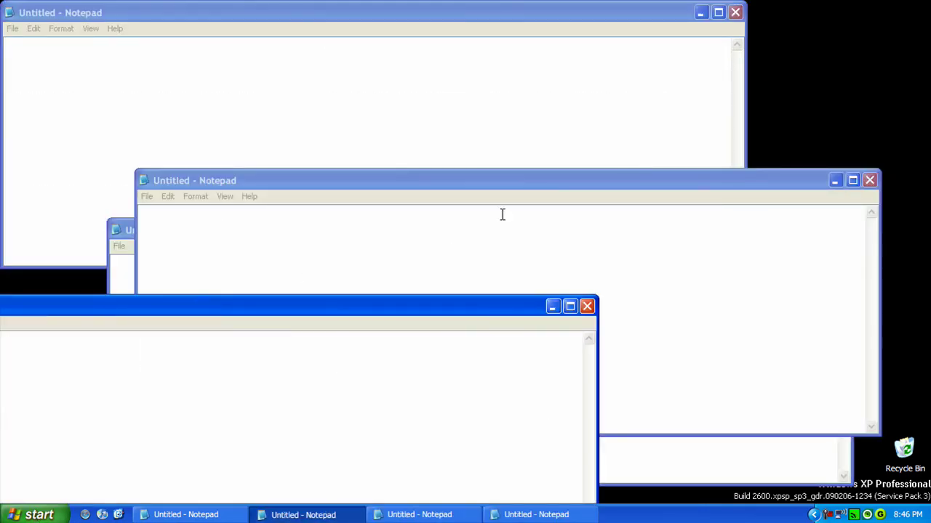
pyautogui.click(498, 225)
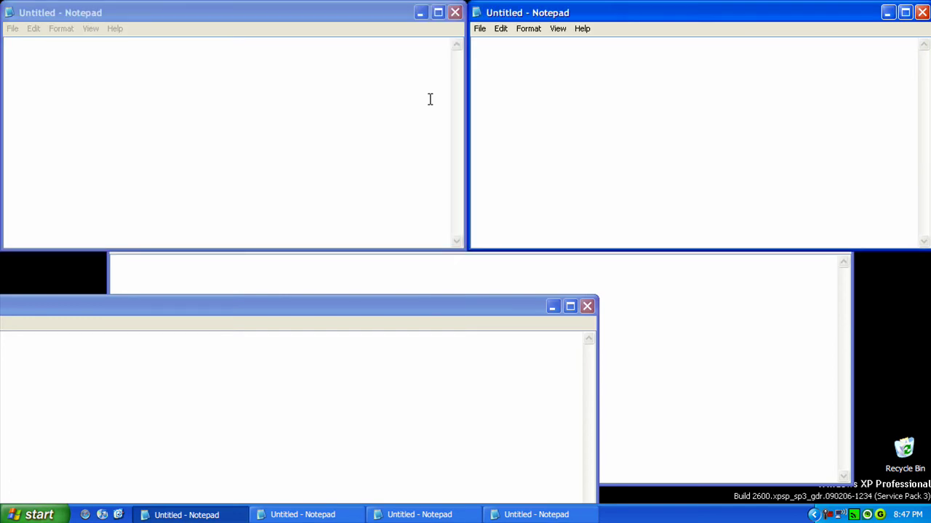
# Step: Bring the two hidden Notepads forward and snap them into the bottom-left and bottom-right quarters
pyautogui.click(350, 279)
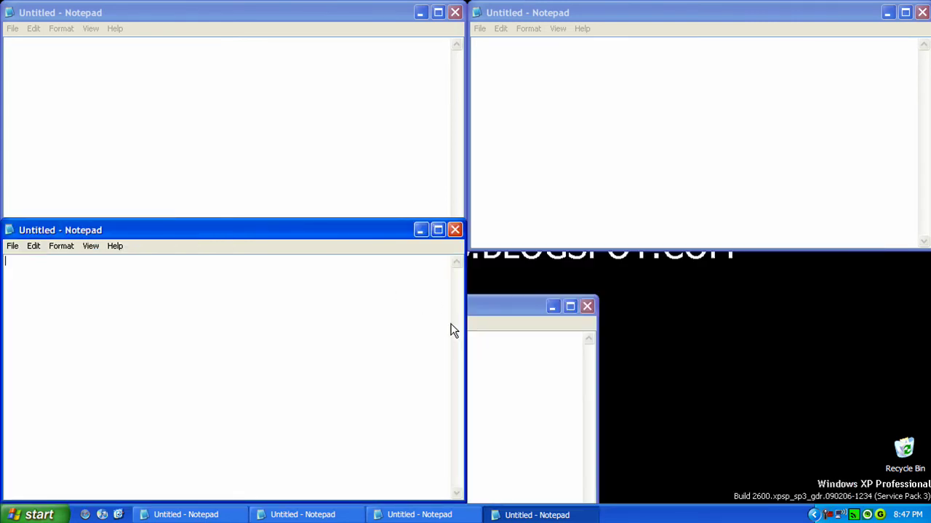
pyautogui.click(504, 349)
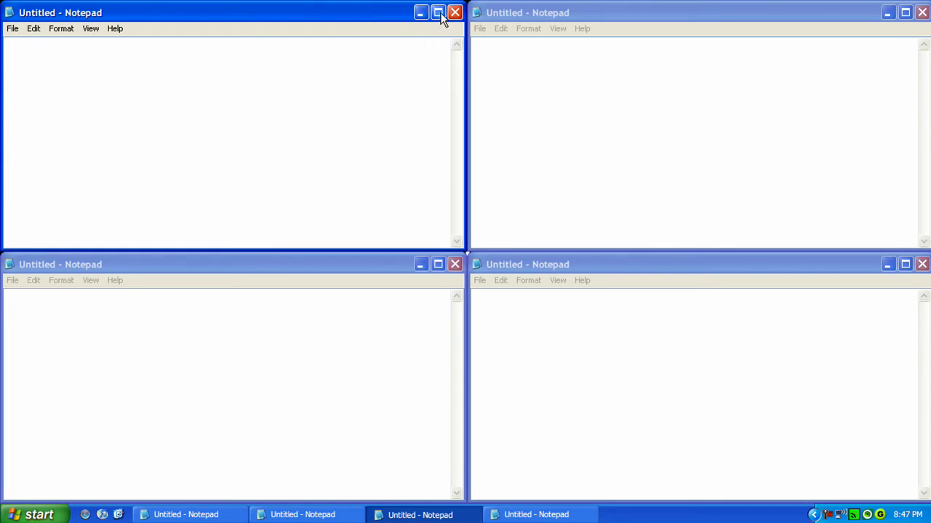
# Step: Activate each of the four tiled Notepad windows in turn
pyautogui.click(412, 324)
pyautogui.click(583, 315)
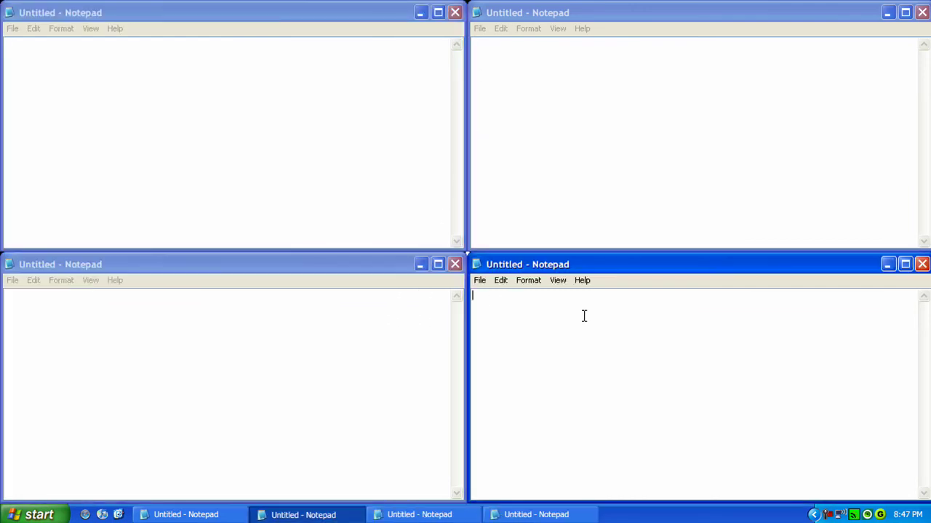
pyautogui.click(551, 172)
pyautogui.click(366, 166)
pyautogui.click(425, 332)
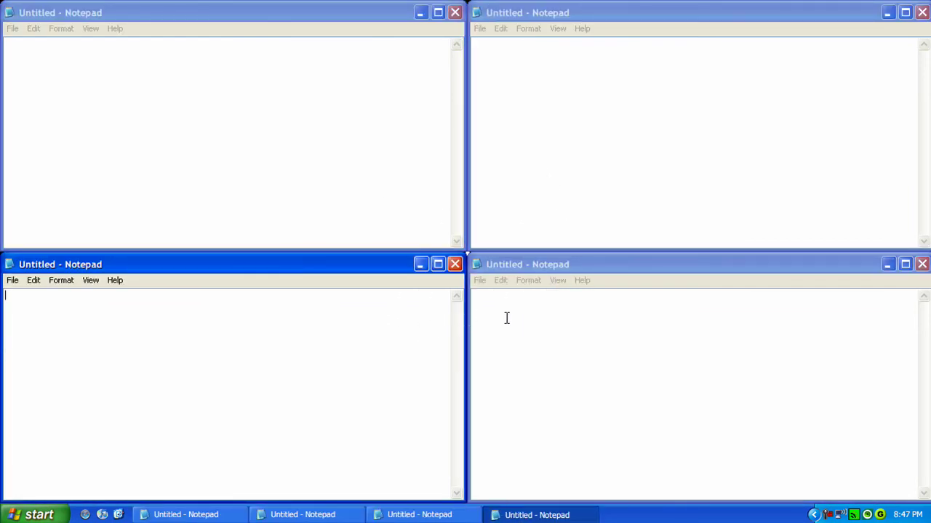
pyautogui.click(507, 318)
pyautogui.click(508, 186)
pyautogui.click(225, 153)
pyautogui.click(260, 300)
pyautogui.click(517, 319)
pyautogui.click(536, 179)
pyautogui.click(272, 143)
pyautogui.click(301, 356)
pyautogui.click(560, 343)
pyautogui.click(534, 197)
pyautogui.click(256, 194)
pyautogui.click(349, 343)
pyautogui.click(616, 336)
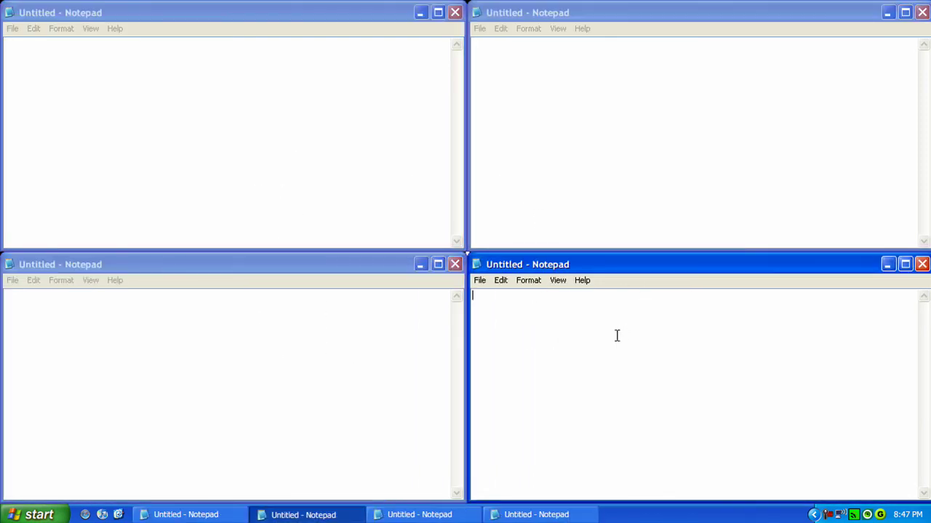
pyautogui.click(583, 153)
pyautogui.click(214, 176)
pyautogui.click(368, 374)
pyautogui.click(510, 336)
pyautogui.click(538, 196)
pyautogui.click(350, 188)
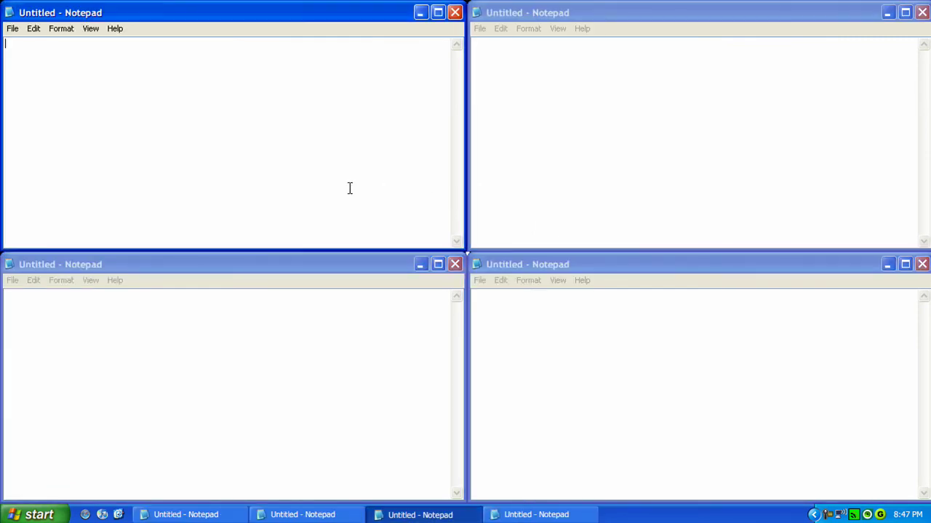
pyautogui.click(429, 362)
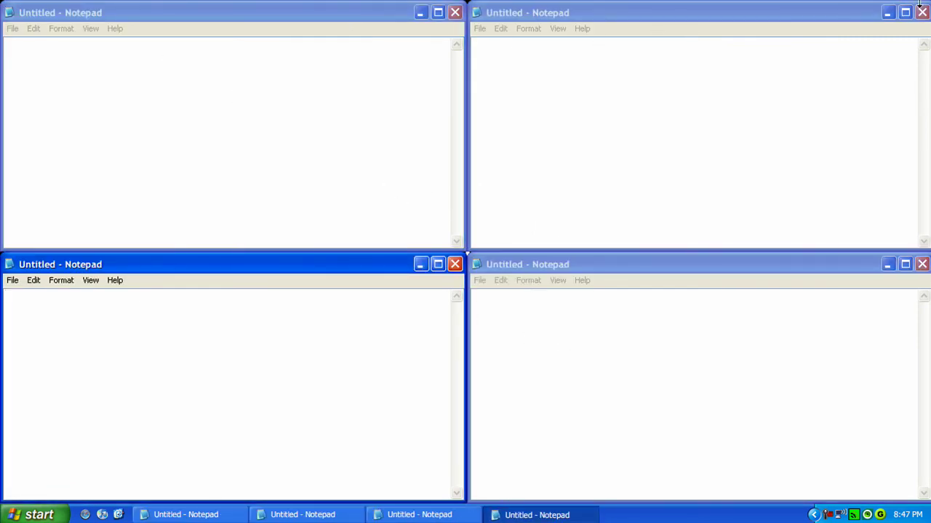
# Step: Close the top-right, top-left and bottom-right Notepads, and snap the last across the top half
pyautogui.click(921, 11)
pyautogui.click(454, 12)
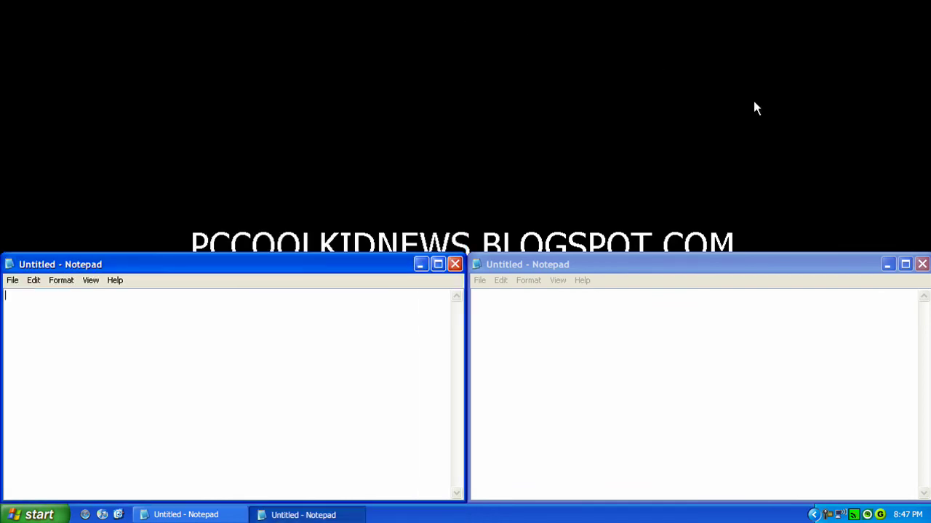
pyautogui.click(922, 264)
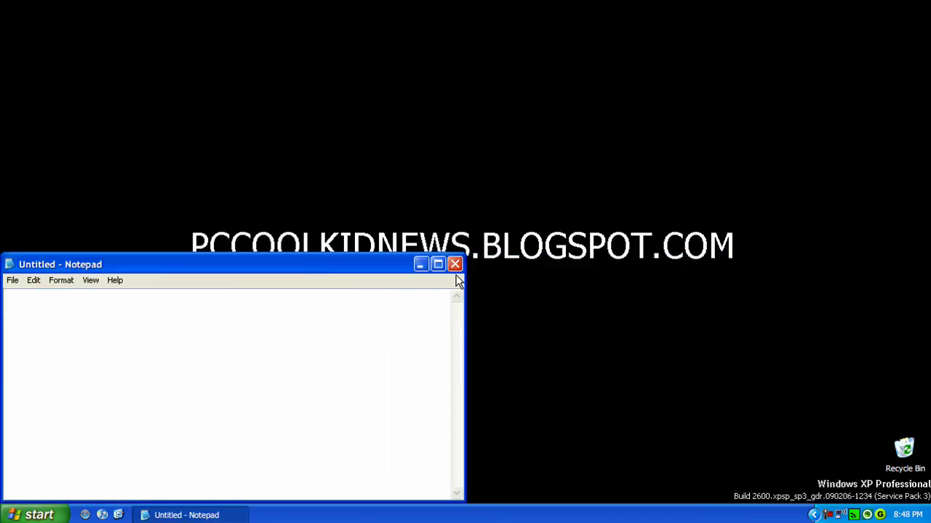
pyautogui.press('ctrl+alt+KP_4')
pyautogui.press('ctrl+alt+KP_7')
pyautogui.press('ctrl+alt+KP_8')
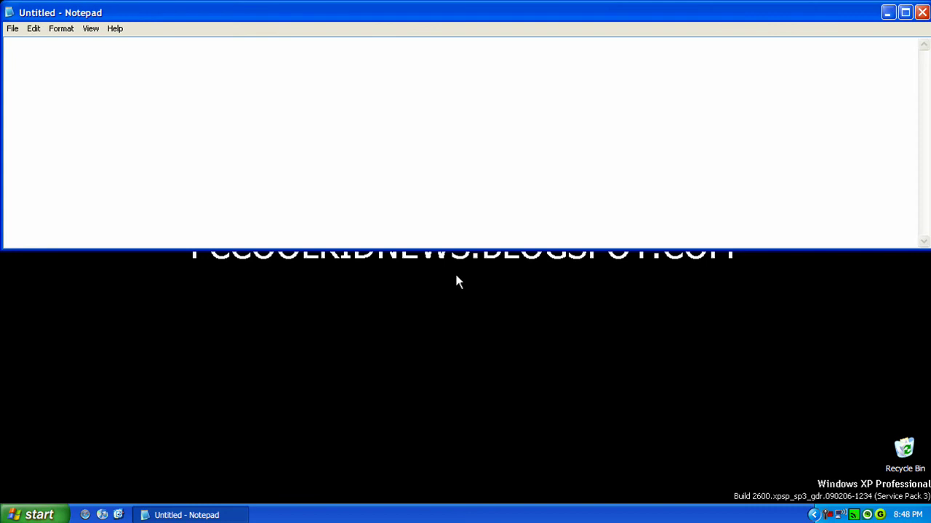
pyautogui.click(85, 516)
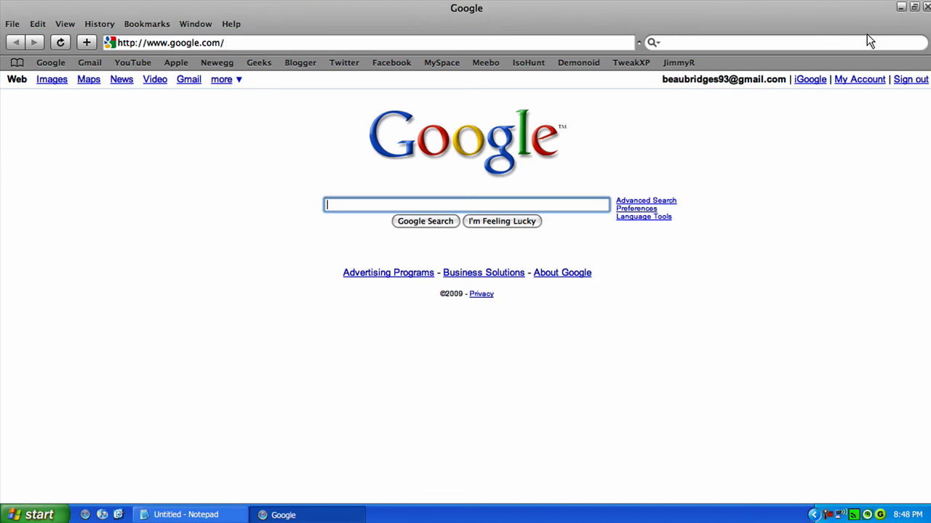
# Step: Restore Safari from full screen and snap it into the bottom half with Ctrl+Alt+2
pyautogui.click(721, 245)
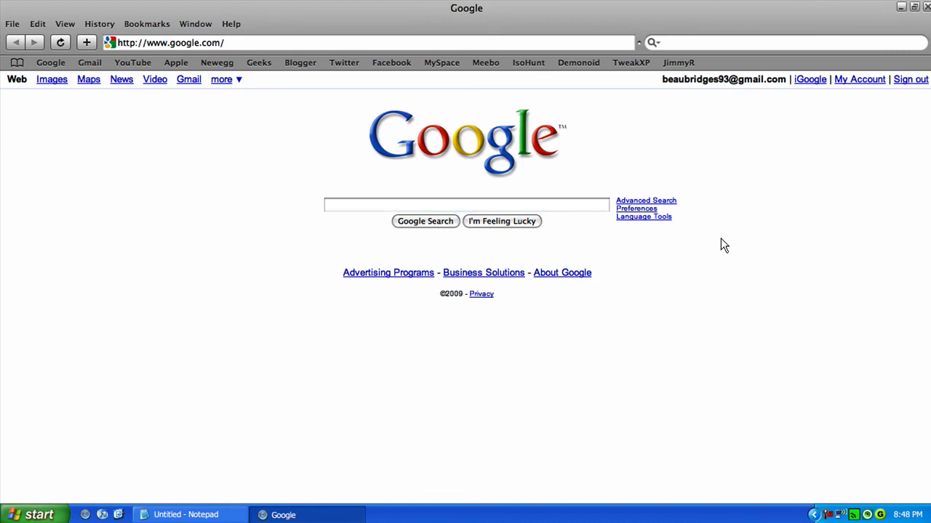
pyautogui.click(914, 6)
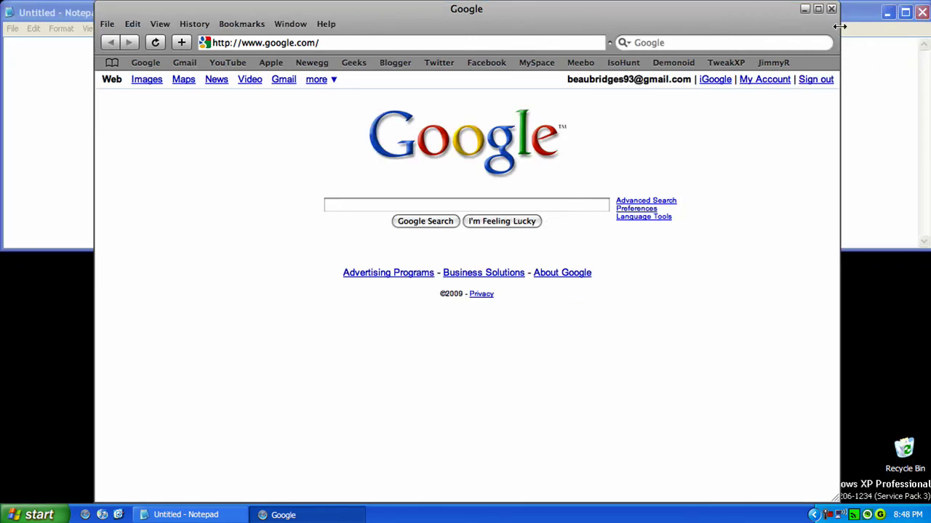
pyautogui.press('ctrl+alt+KP_2')
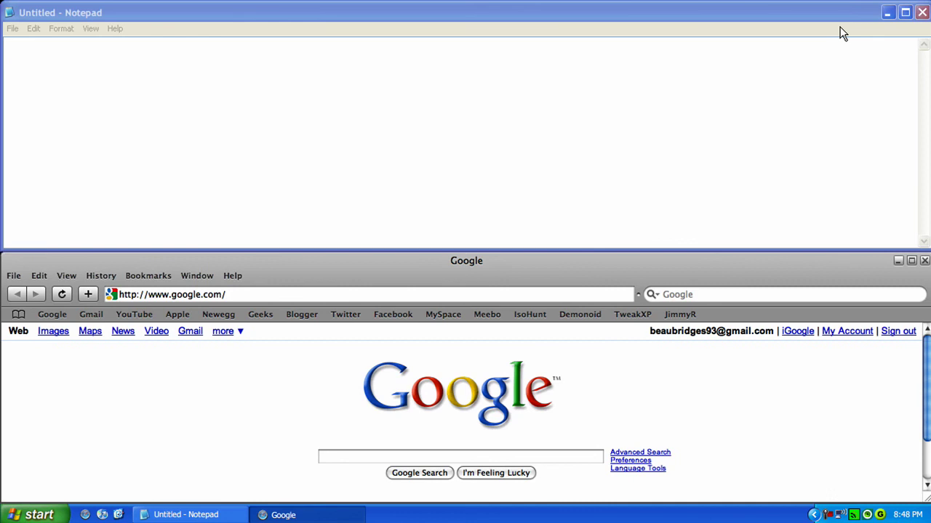
# Step: Switch between Notepad and Safari, then close both windows
pyautogui.click(717, 75)
pyautogui.click(810, 405)
pyautogui.click(677, 190)
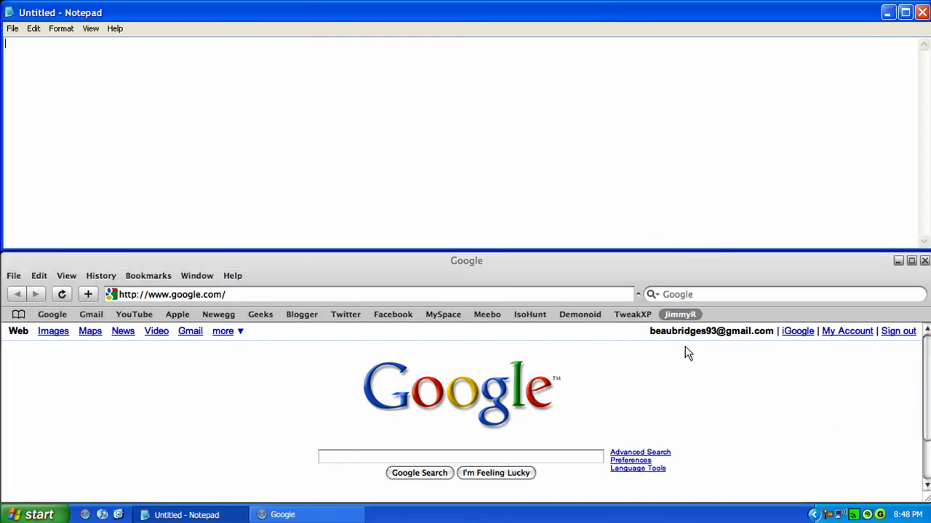
pyautogui.click(593, 363)
pyautogui.scroll(-2, 593, 365)
pyautogui.scroll(2, 593, 365)
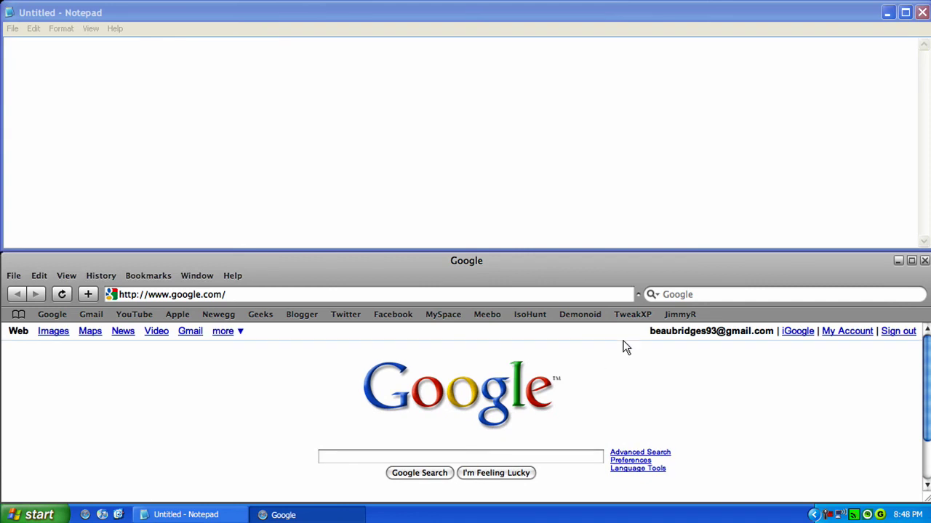
pyautogui.click(924, 261)
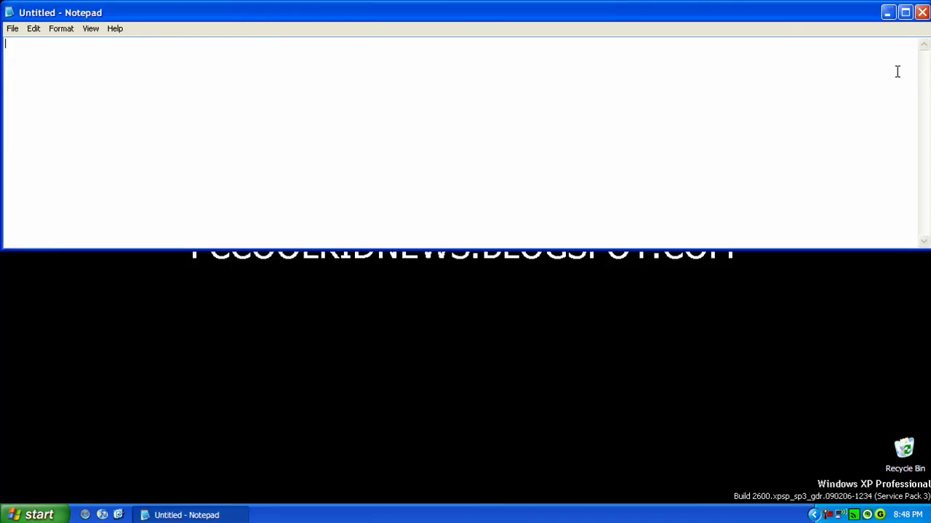
pyautogui.click(922, 13)
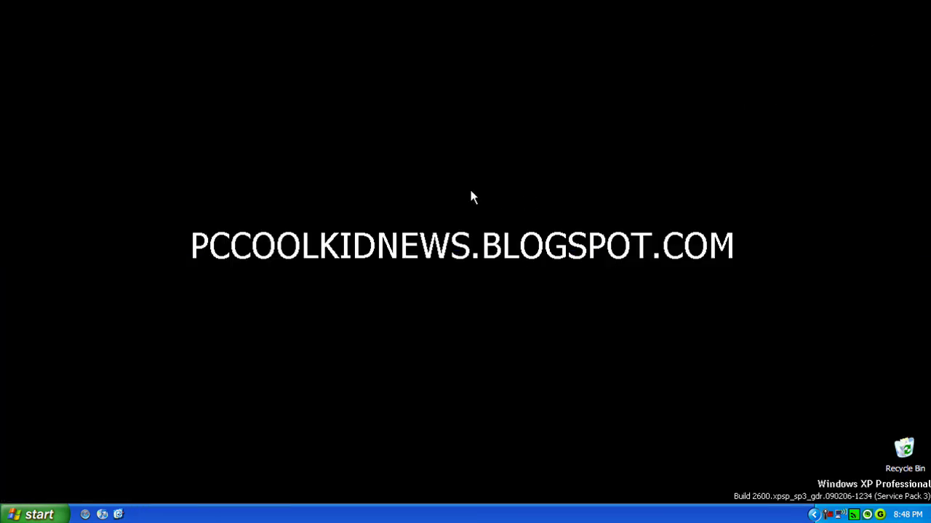